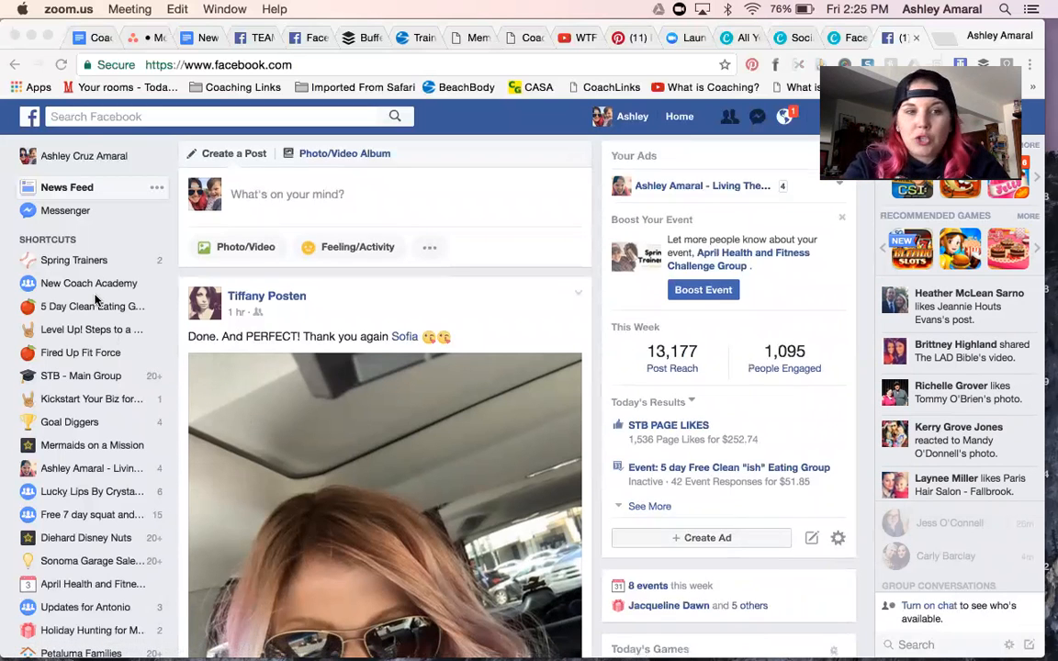
Open the Events page from the Explore shortcuts of the news feed.
{"action": "scroll", "coordinate": [95, 299], "scroll_direction": "down", "scroll_amount": 3}
{"action": "scroll", "coordinate": [87, 309], "scroll_direction": "up", "scroll_amount": 2}
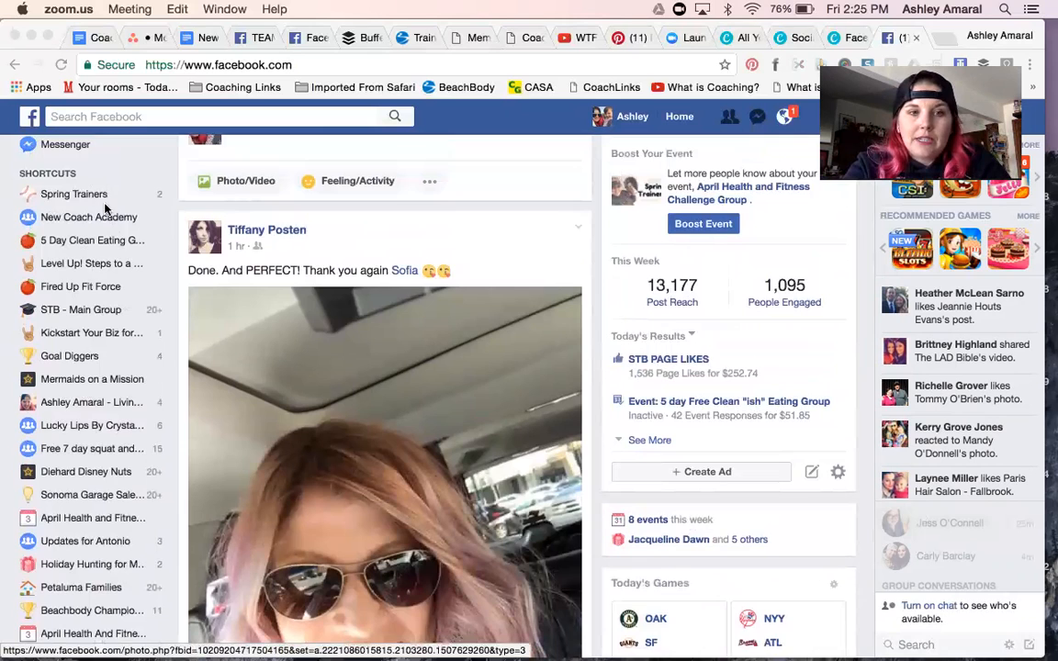
{"action": "scroll", "coordinate": [103, 275], "scroll_direction": "down", "scroll_amount": 5}
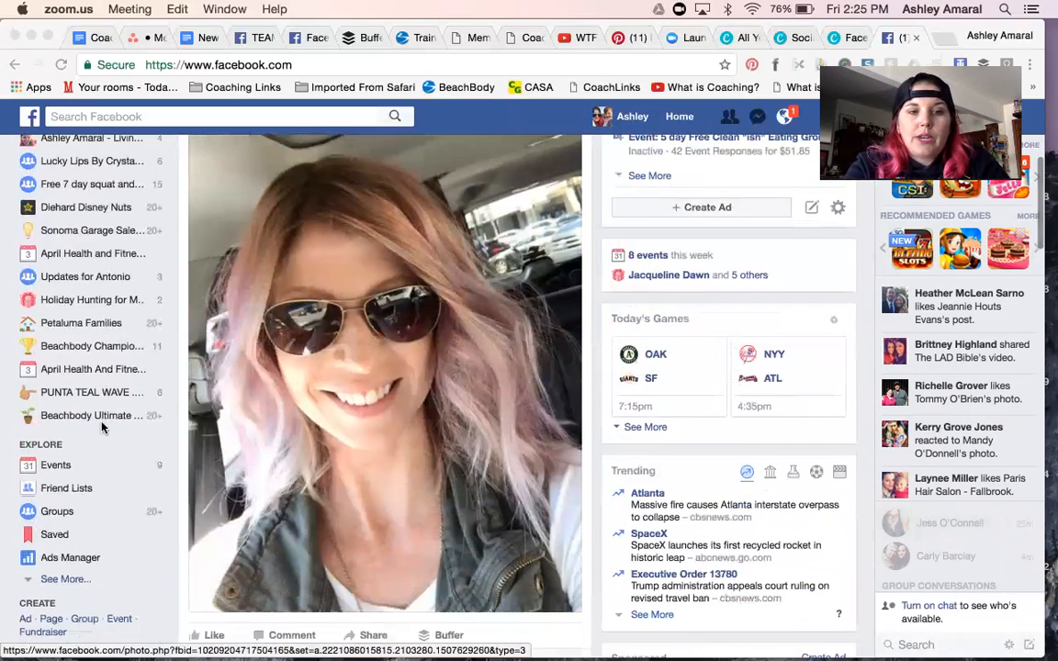
{"action": "left_click", "coordinate": [64, 469]}
{"action": "left_click", "coordinate": [65, 468]}
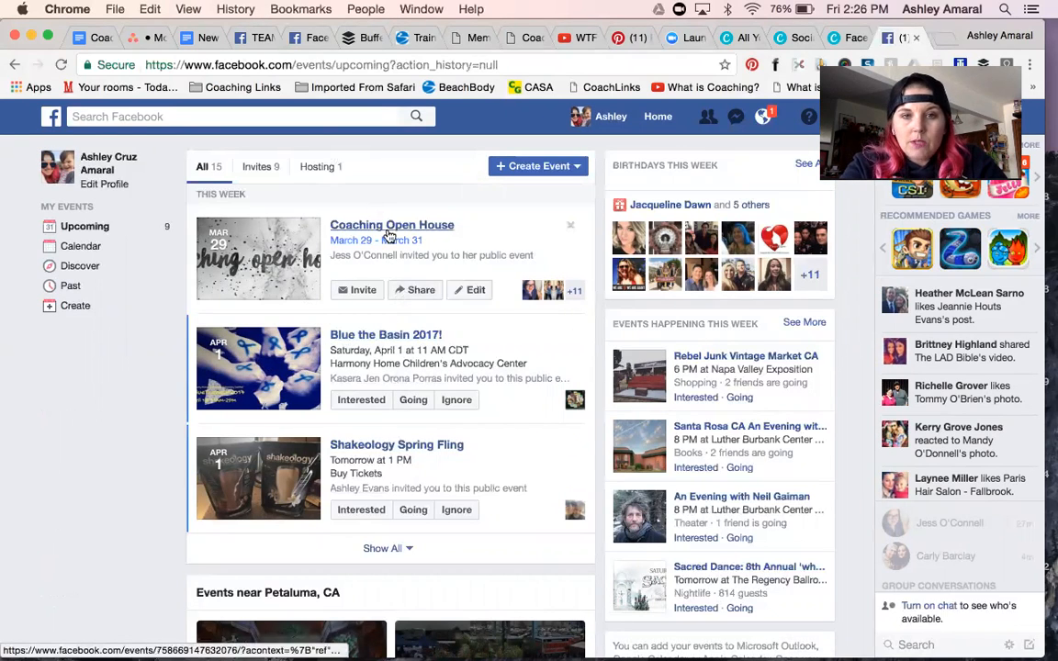
Start a new public event and set the personal profile as the event host.
{"action": "left_click", "coordinate": [535, 169]}
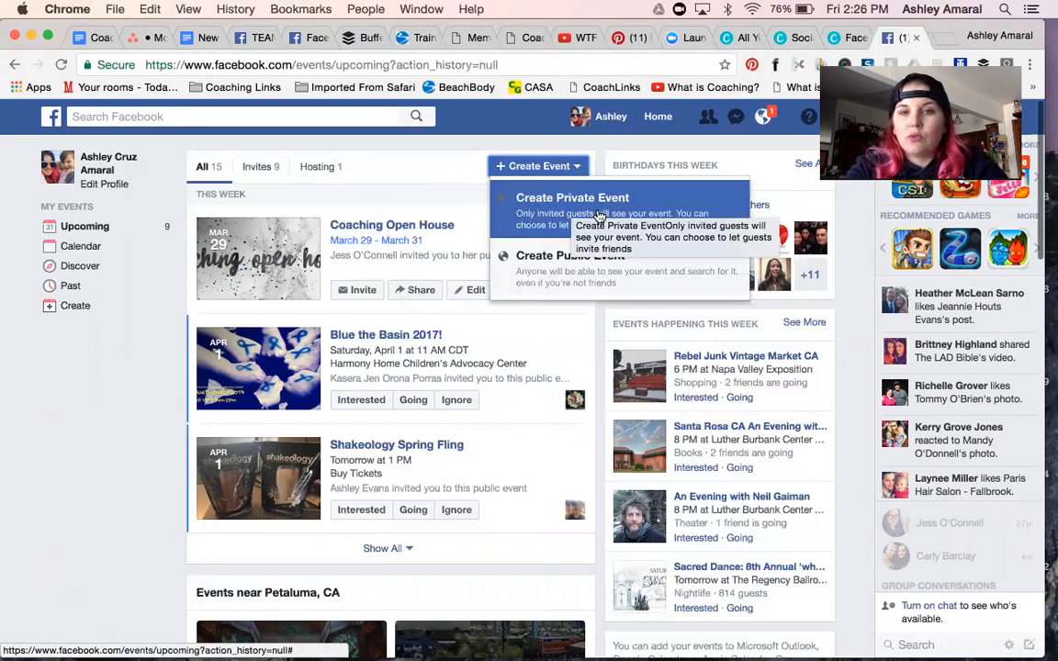
{"action": "left_click", "coordinate": [583, 275]}
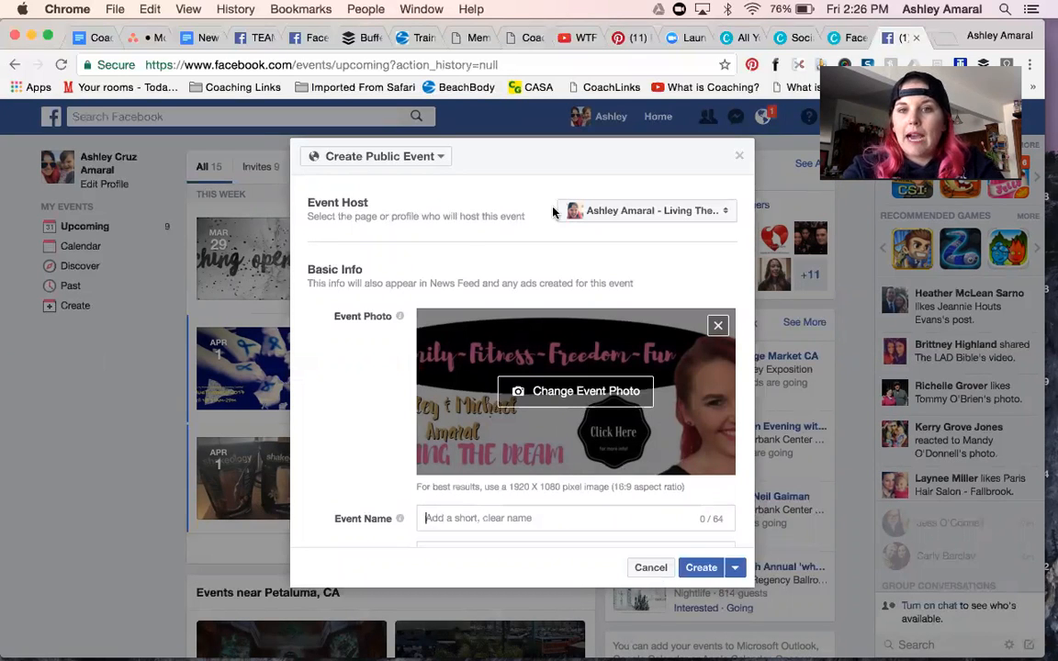
{"action": "left_click", "coordinate": [647, 210]}
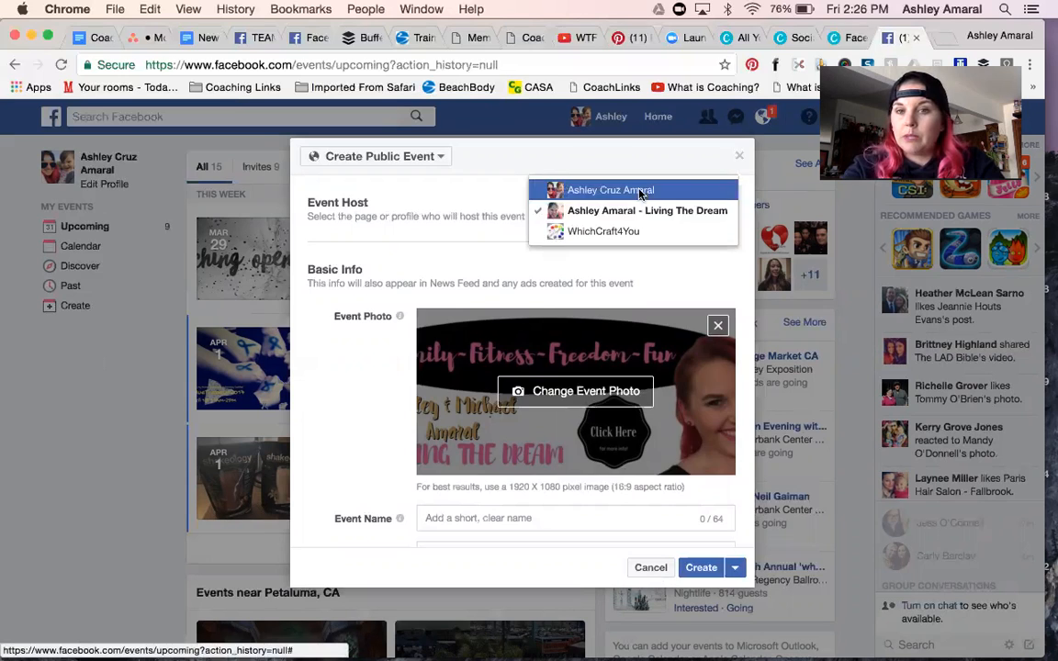
{"action": "left_click", "coordinate": [640, 190]}
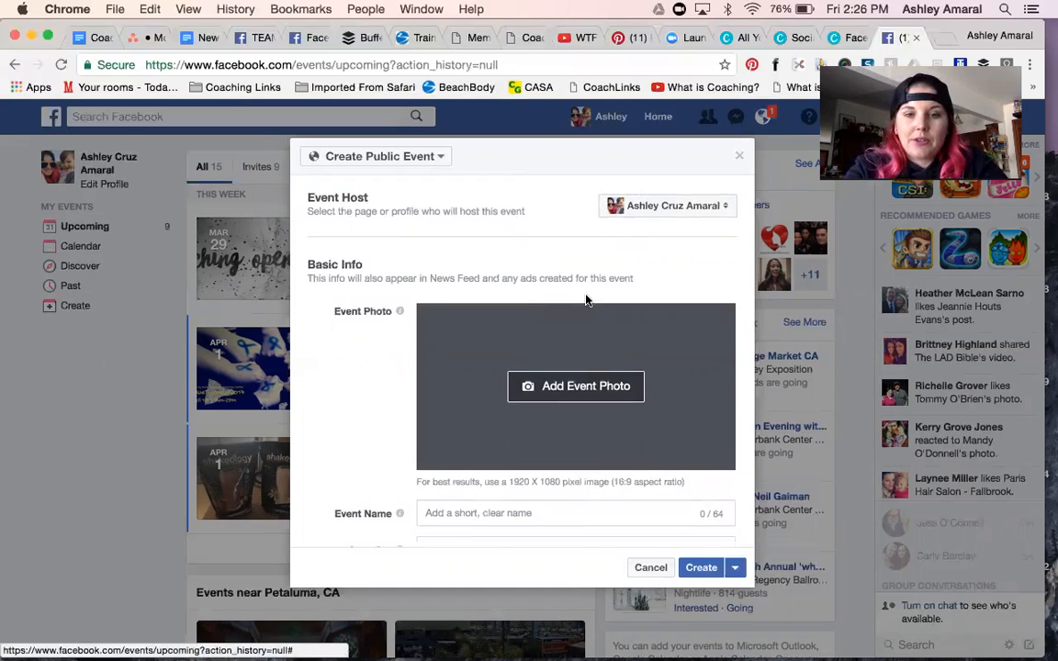
Enter "FREE Bunny Hop Booty Challenge" as the event name.
{"action": "scroll", "coordinate": [586, 298], "scroll_direction": "down", "scroll_amount": 3}
{"action": "left_click", "coordinate": [504, 370]}
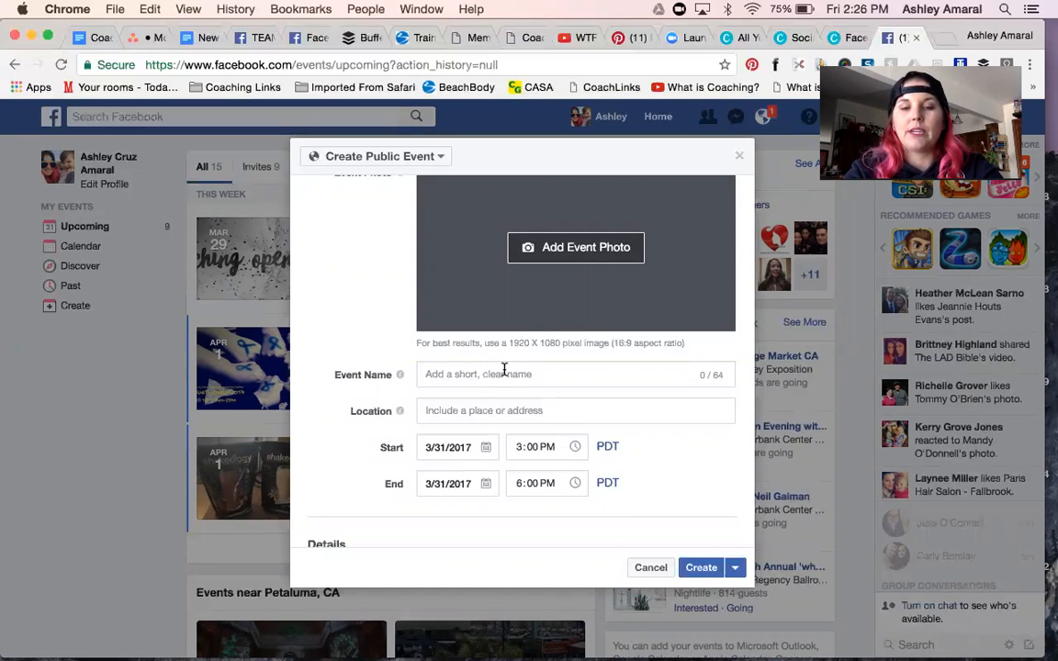
{"action": "type", "text": "FRR"}
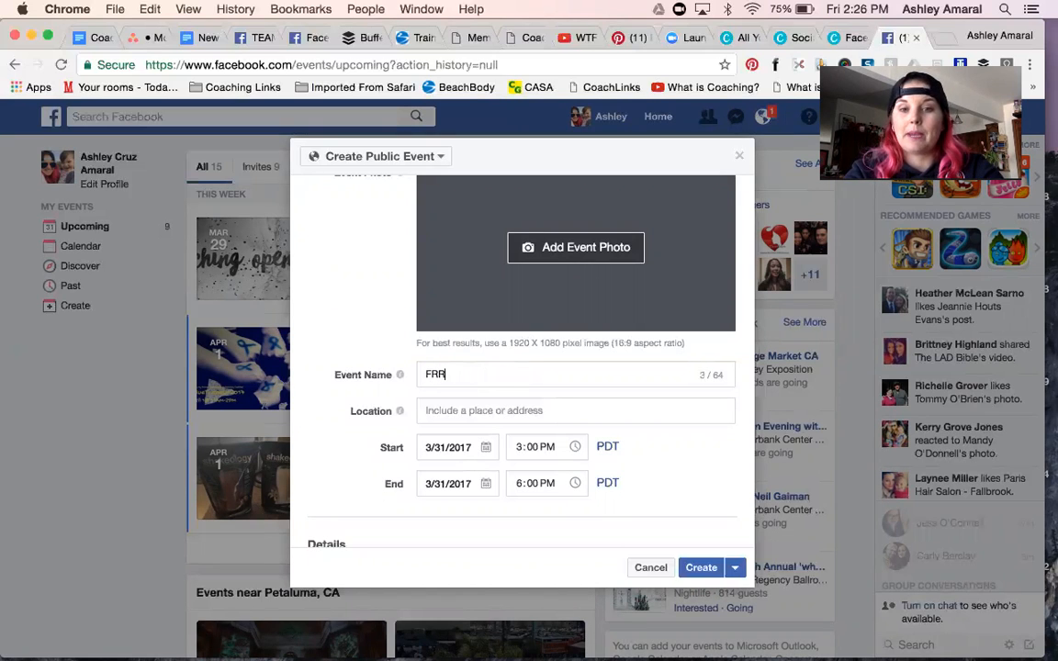
{"action": "key", "text": "BackSpace"}
{"action": "type", "text": "EE "}
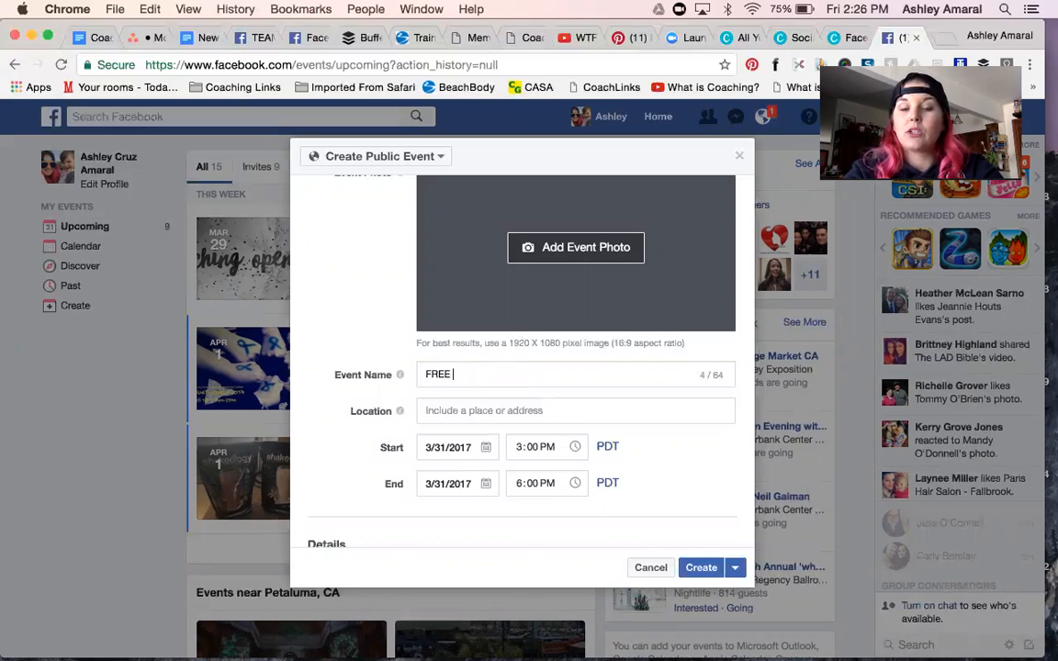
{"action": "type", "text": "Bunny HO"}
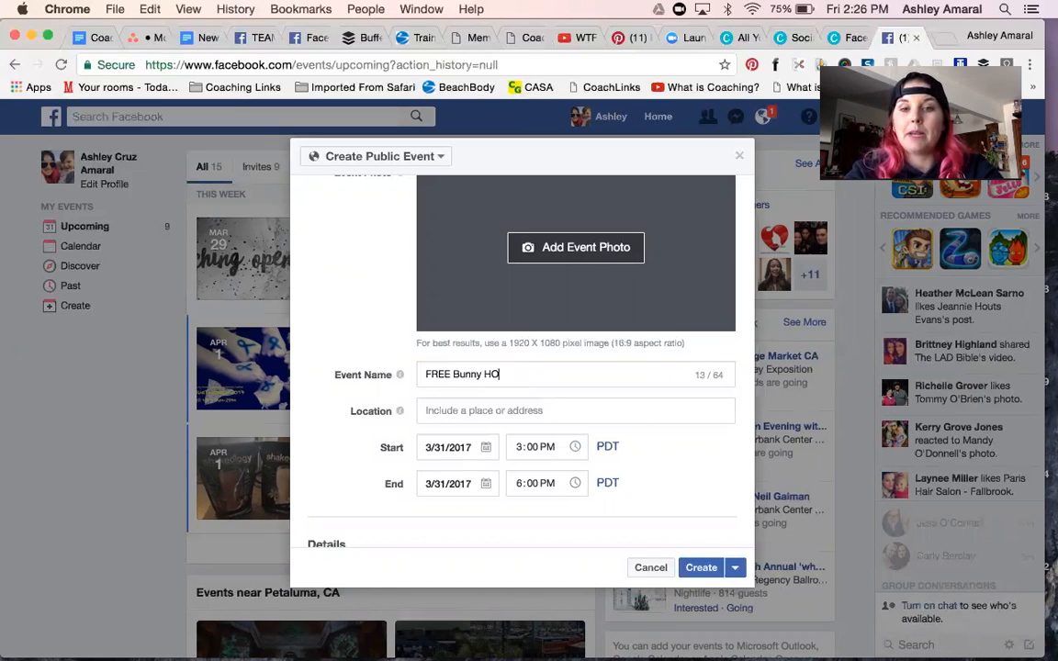
{"action": "key", "text": "BackSpace"}
{"action": "type", "text": "op Boo"}
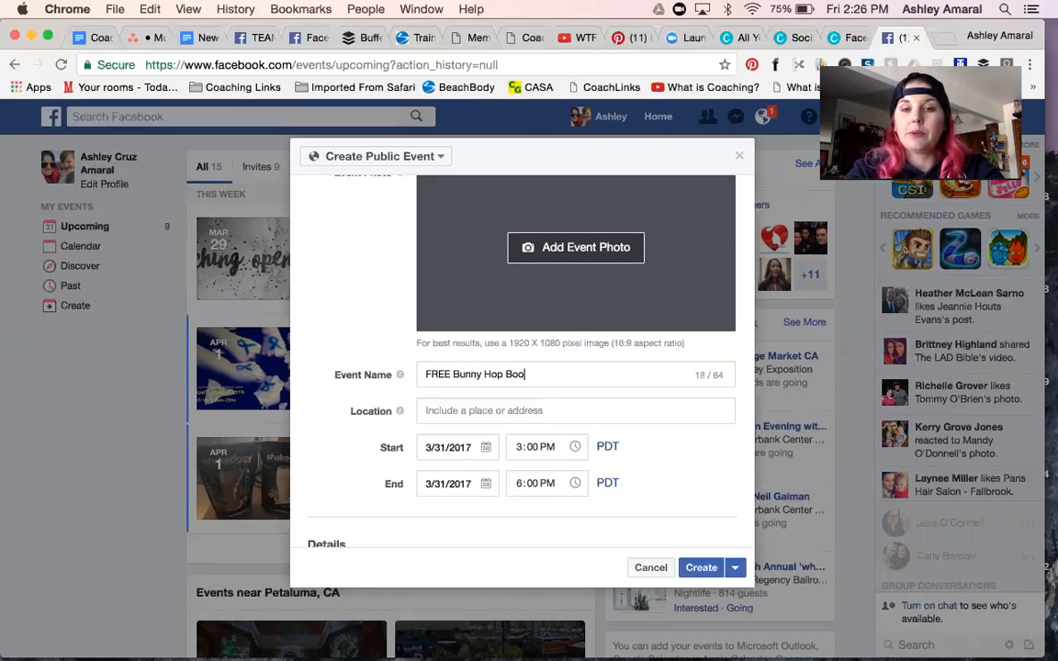
{"action": "type", "text": "ty Challenge"}
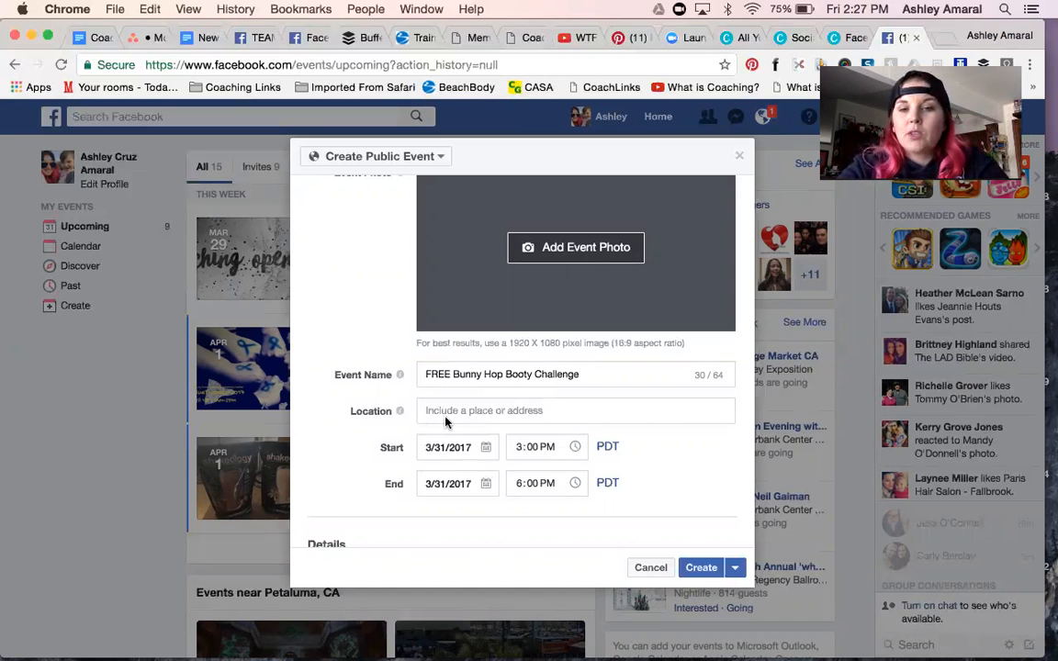
Accept the suggested event name with standard capitalization, "Free Bunny Hop Booty Challenge".
{"action": "left_click", "coordinate": [486, 449]}
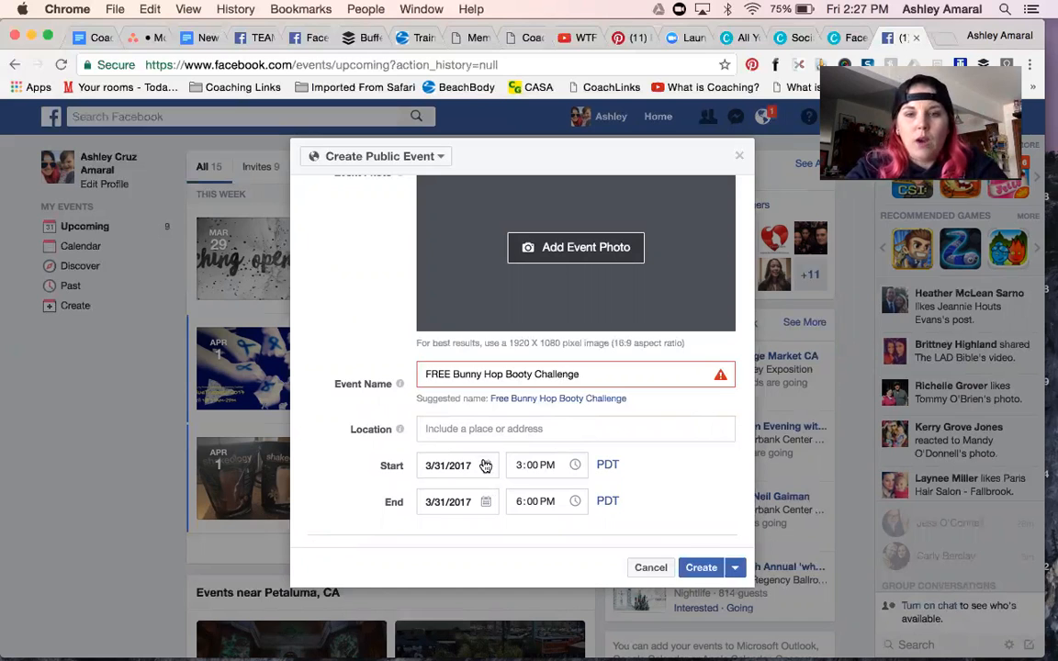
{"action": "mouse_move", "coordinate": [709, 377]}
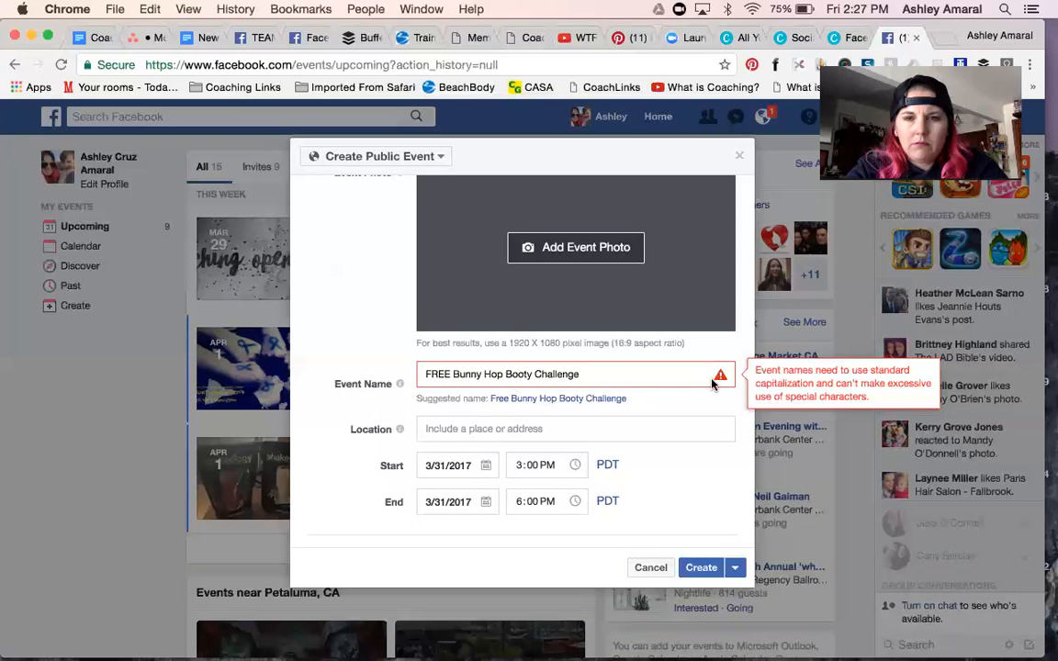
{"action": "left_click", "coordinate": [549, 398]}
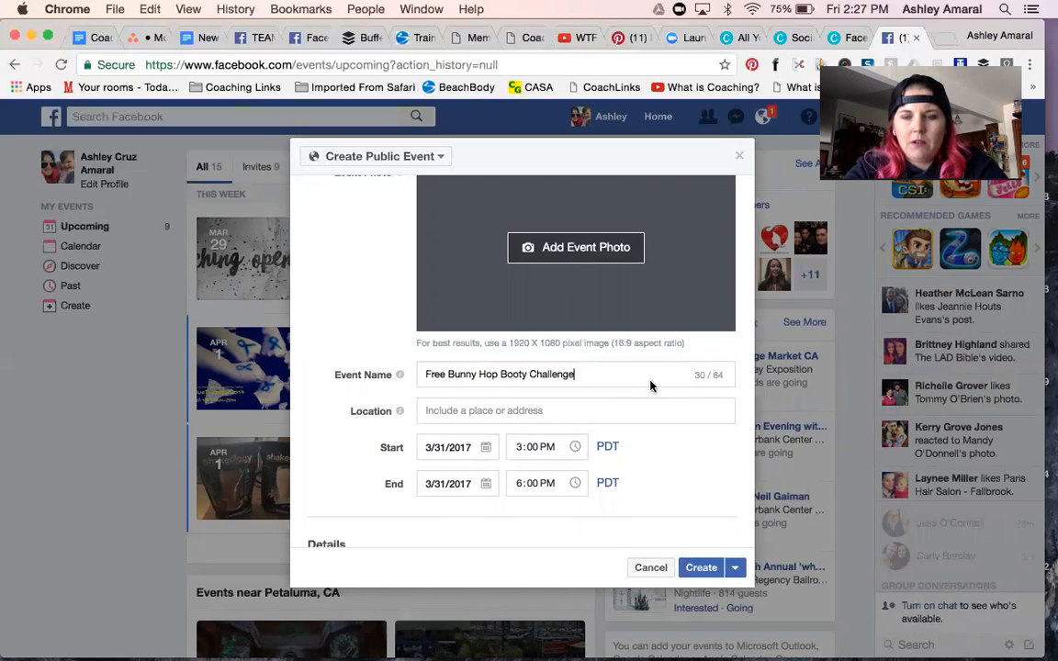
Set the event's start to 4/10/2017 at 12:00 PM.
{"action": "left_click", "coordinate": [486, 449]}
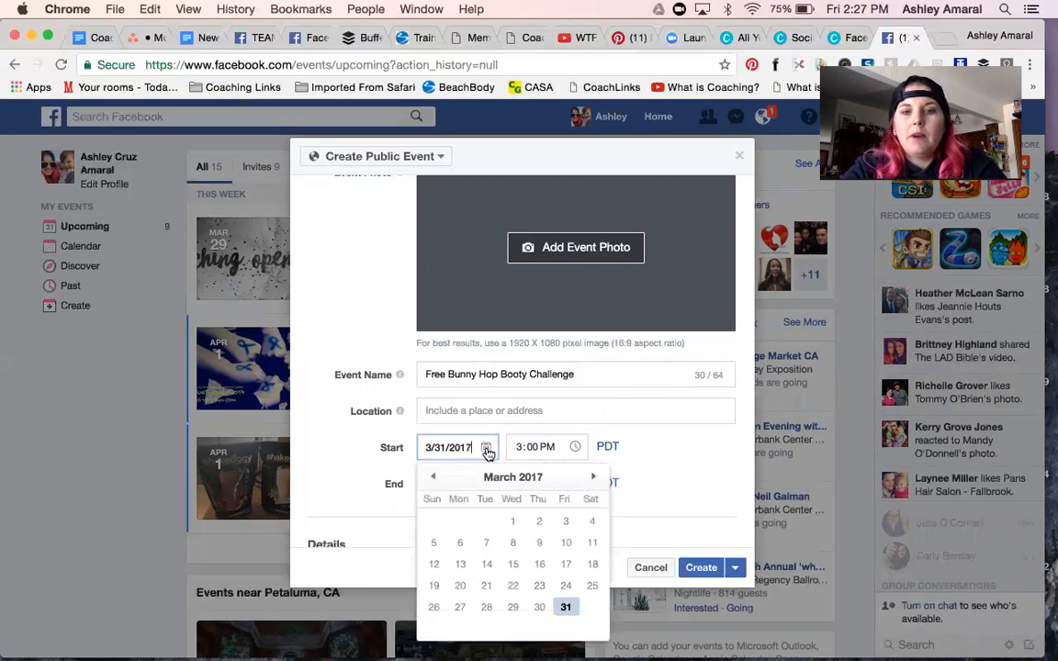
{"action": "scroll", "coordinate": [487, 449], "scroll_direction": "down", "scroll_amount": 1}
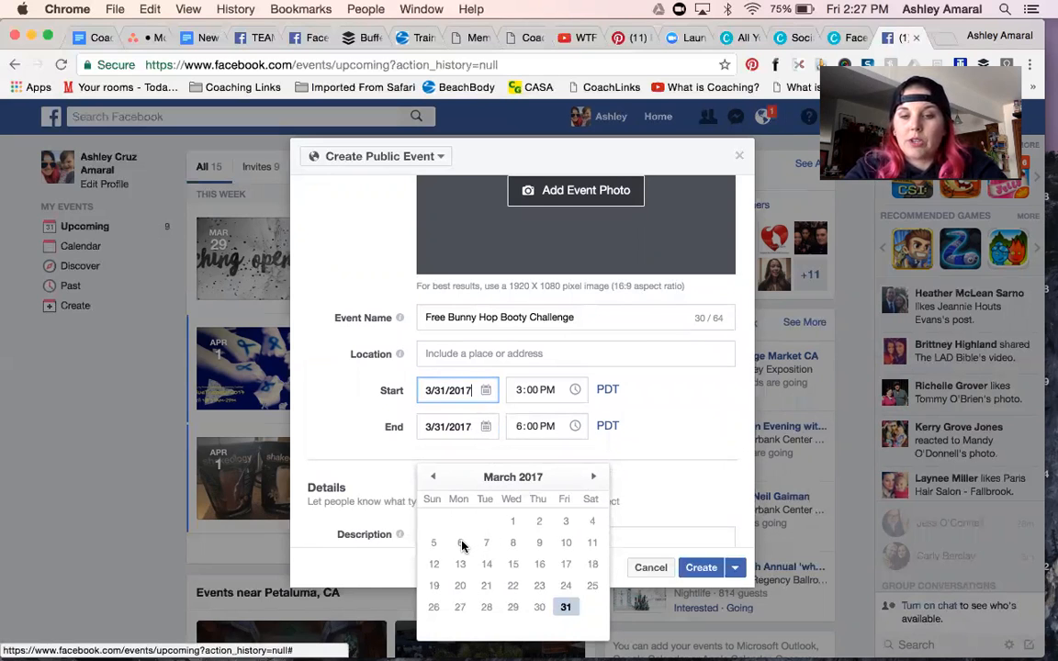
{"action": "left_click", "coordinate": [593, 478]}
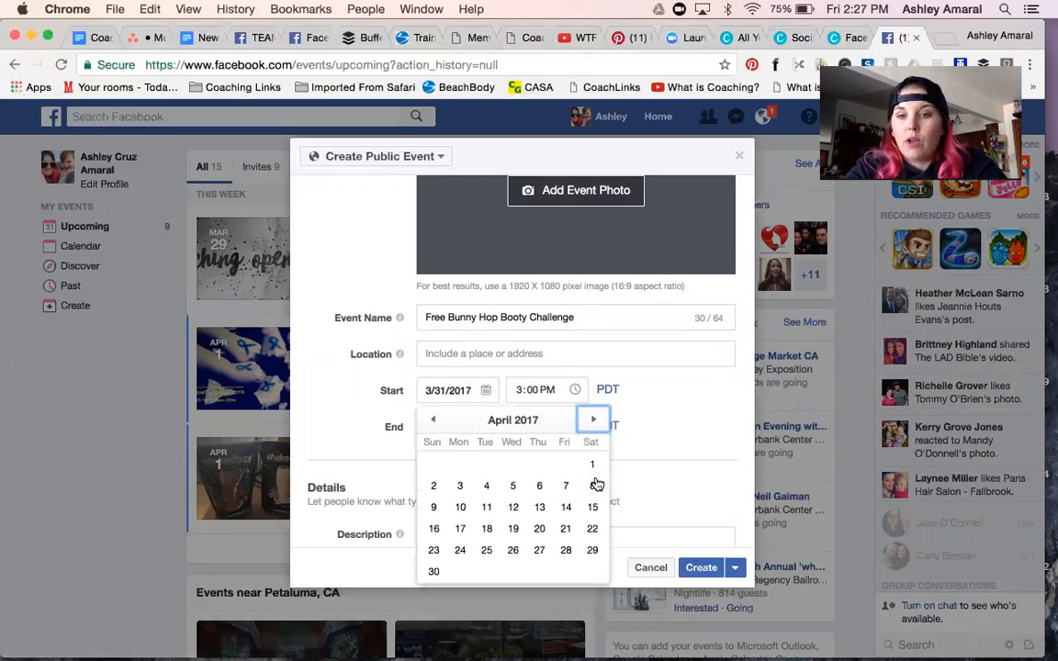
{"action": "left_click", "coordinate": [461, 509]}
{"action": "left_click", "coordinate": [520, 392]}
{"action": "type", "text": "10"}
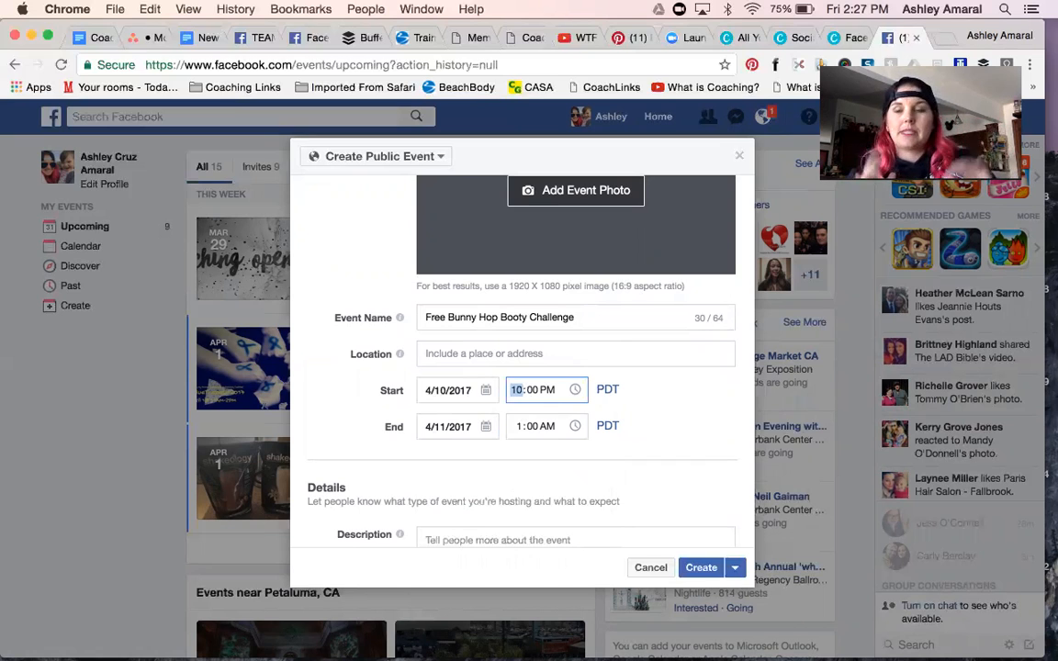
{"action": "type", "text": "12"}
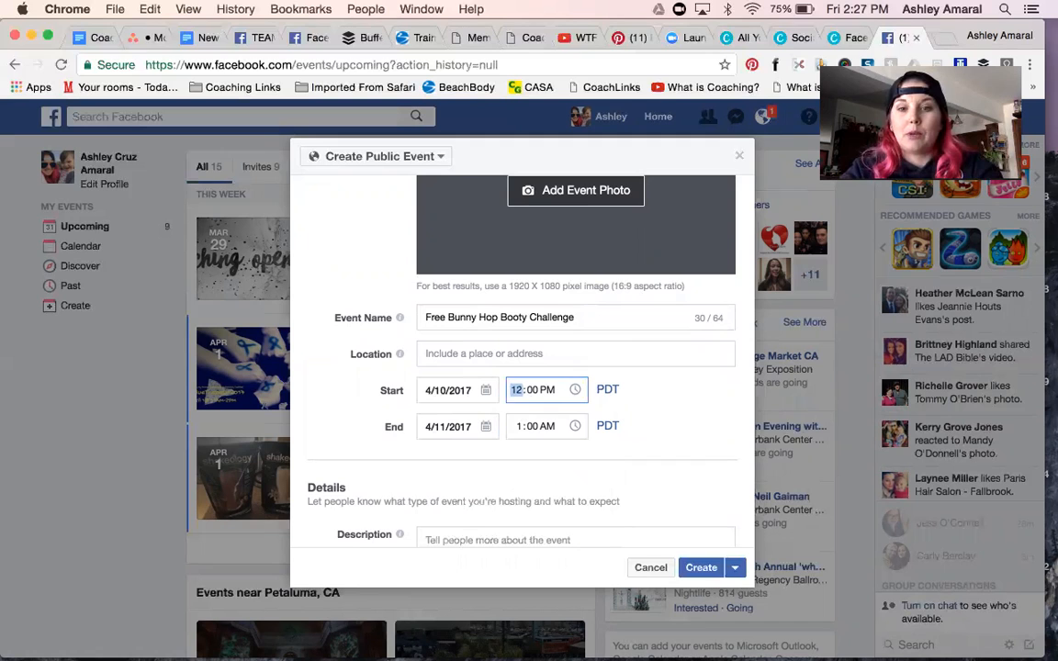
{"action": "left_click", "coordinate": [555, 419]}
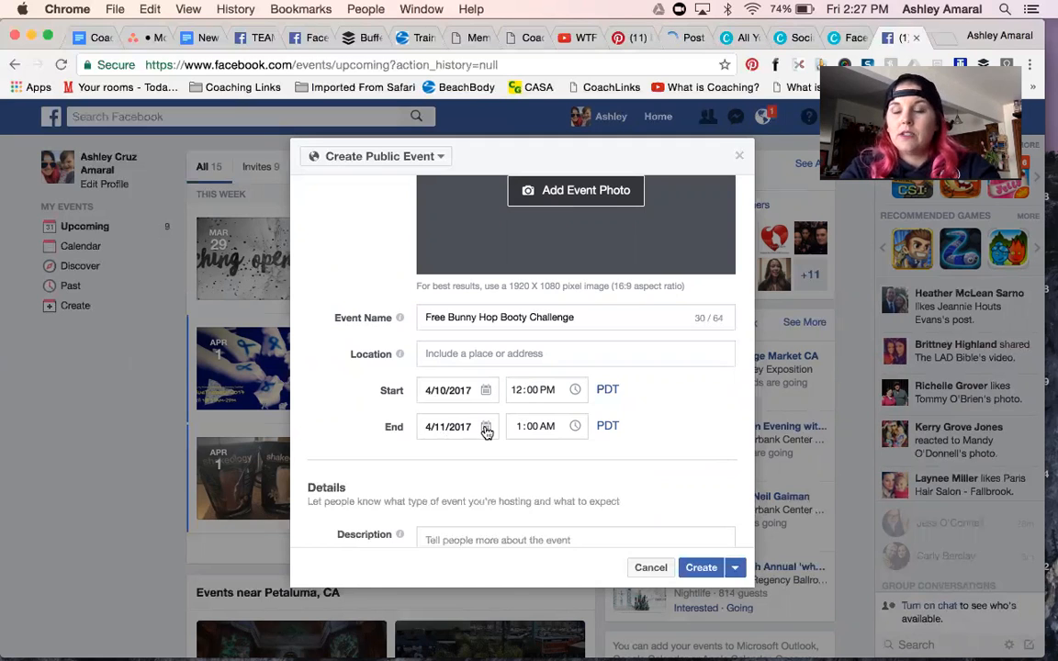
Write the event description "Join me, for 5 days, while we squat and lunge our way to Easter!".
{"action": "scroll", "coordinate": [487, 432], "scroll_direction": "down", "scroll_amount": 1}
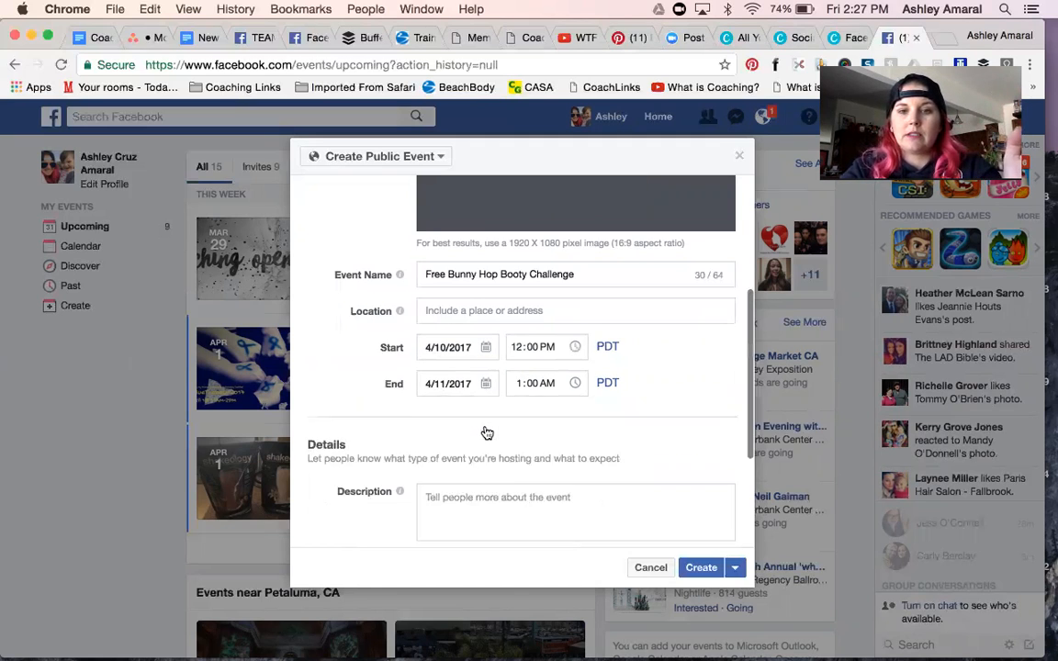
{"action": "scroll", "coordinate": [487, 433], "scroll_direction": "down", "scroll_amount": 2}
{"action": "left_click", "coordinate": [478, 433]}
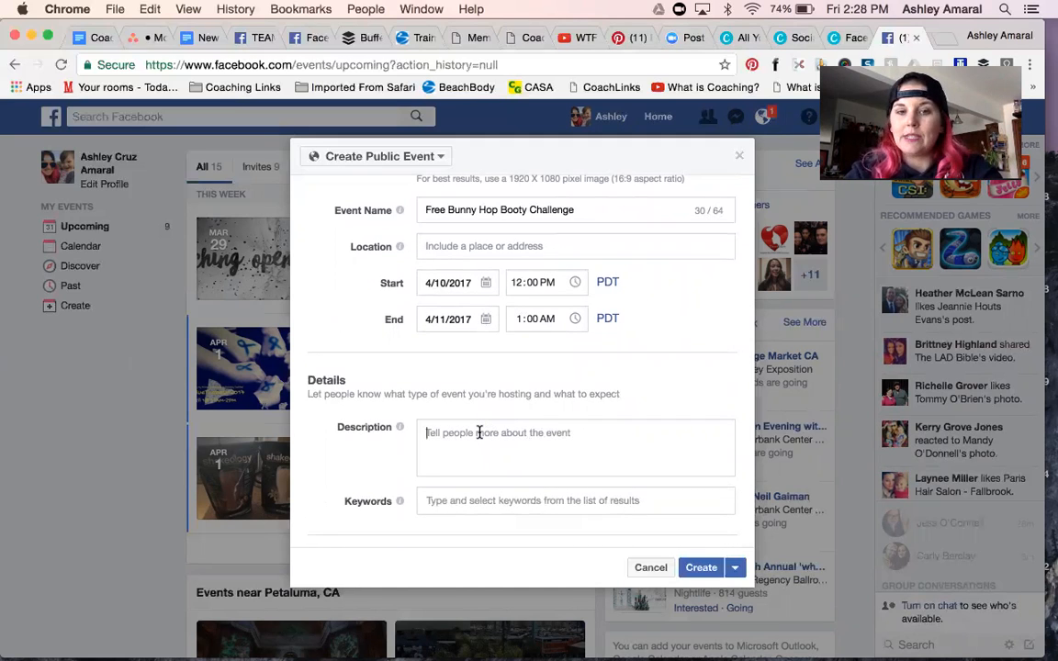
{"action": "type", "text": "Join m"}
{"action": "type", "text": "e, for "}
{"action": "type", "text": "4"}
{"action": "key", "text": "BackSpace"}
{"action": "type", "text": "5 days"}
{"action": "type", "text": ", while we"}
{"action": "type", "text": " squat, lu"}
{"action": "type", "text": "nch"}
{"action": "key", "text": "BackSpace"}
{"action": "key", "text": "BackSpace"}
{"action": "type", "text": "ge,"}
{"action": "type", "text": " and"}
{"action": "key", "text": "BackSpace"}
{"action": "key", "text": "BackSpace"}
{"action": "key", "text": "BackSpace"}
{"action": "key", "text": "BackSpace"}
{"action": "key", "text": "BackSpace"}
{"action": "key", "text": "BackSpace"}
{"action": "key", "text": "BackSpace"}
{"action": "key", "text": "BackSpace"}
{"action": "key", "text": "BackSpace"}
{"action": "key", "text": "BackSpace"}
{"action": "key", "text": "BackSpace"}
{"action": "key", "text": "BackSpace"}
{"action": "type", "text": "and lun"}
{"action": "type", "text": "ur "}
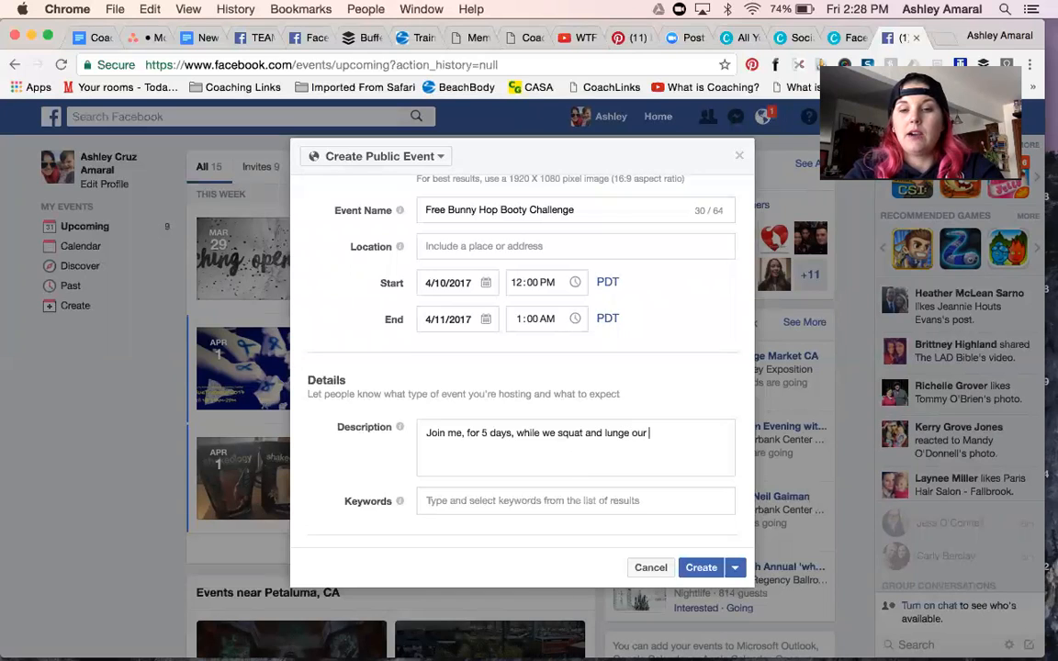
{"action": "type", "text": "way to Easter!"}
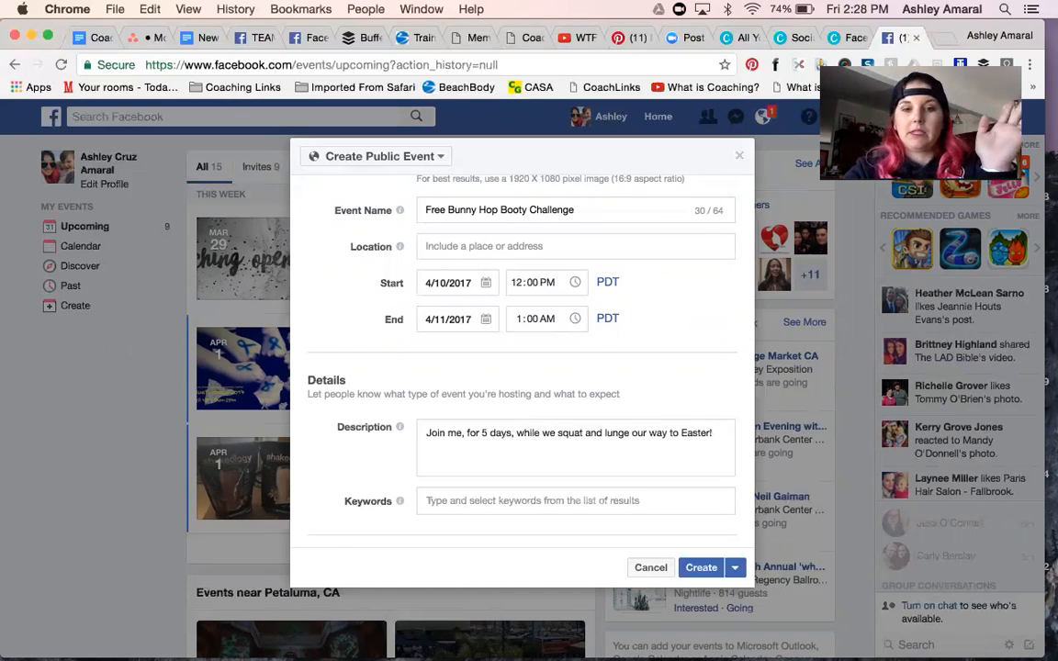
Switch to Canva, examine the Bunny Hop, July Water Challenge and other challenge designs as event photo examples, and return to the Facebook event form.
{"action": "scroll", "coordinate": [560, 478], "scroll_direction": "down", "scroll_amount": 5}
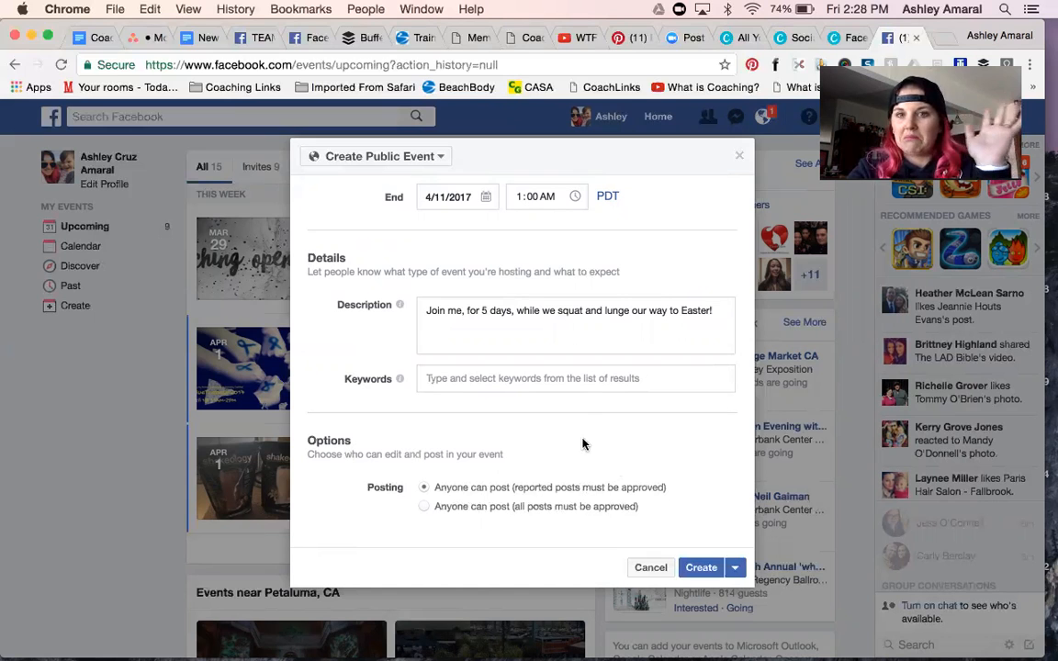
{"action": "scroll", "coordinate": [620, 439], "scroll_direction": "up", "scroll_amount": 10}
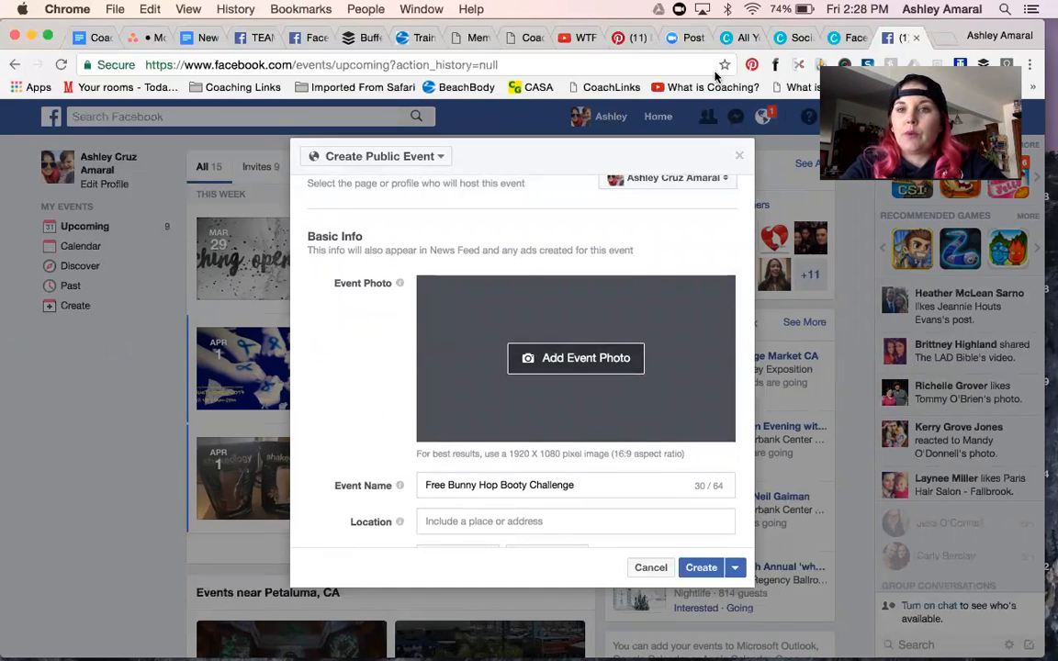
{"action": "left_click", "coordinate": [733, 38]}
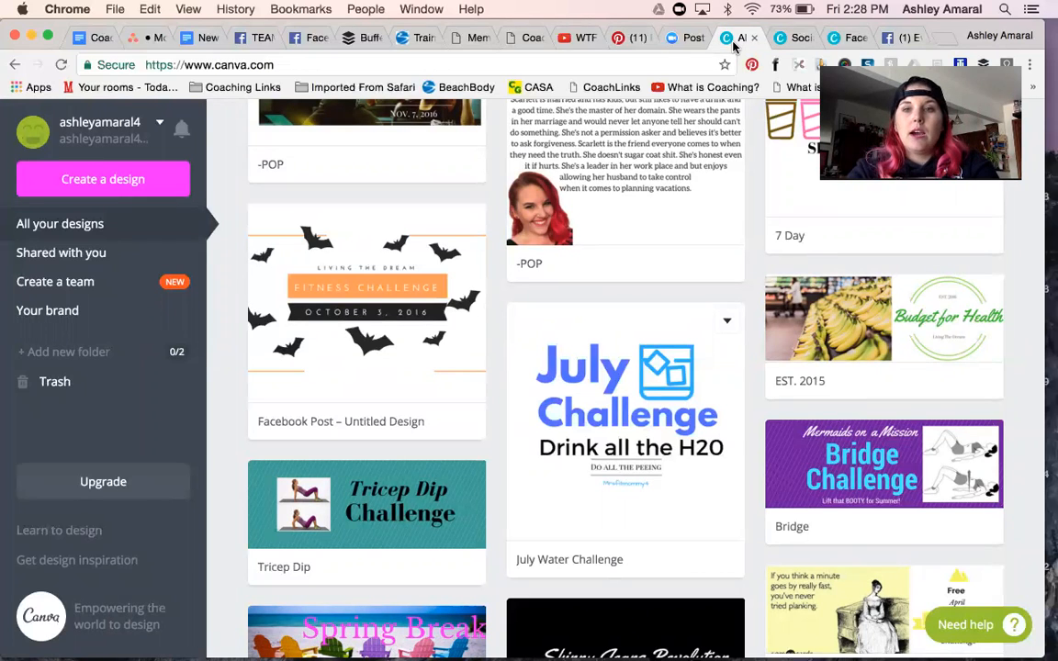
{"action": "left_click", "coordinate": [791, 39]}
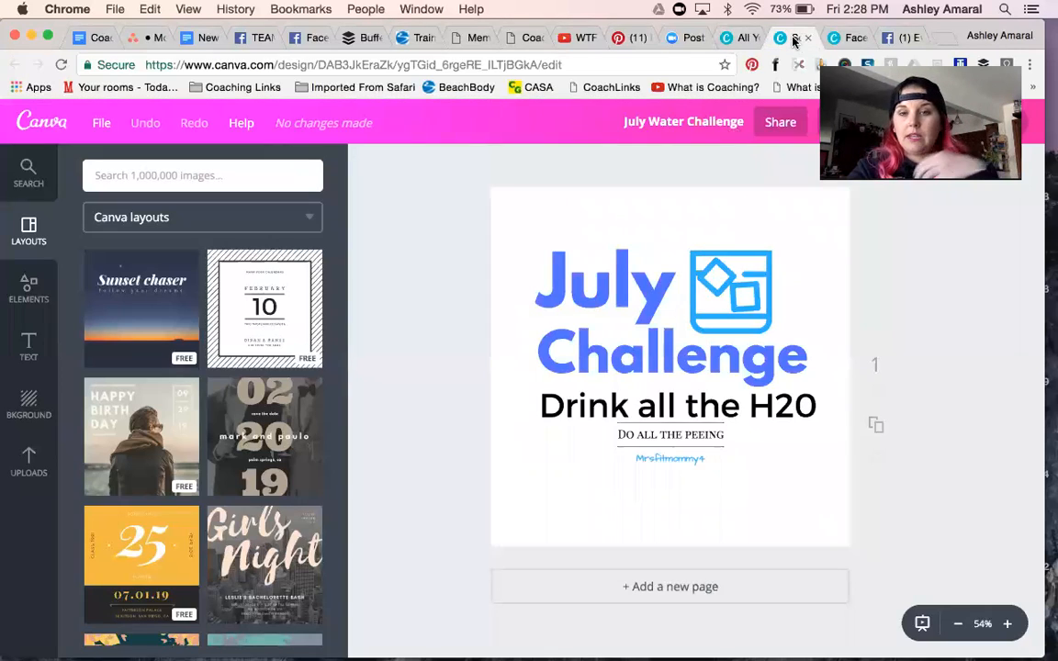
{"action": "left_click", "coordinate": [847, 38]}
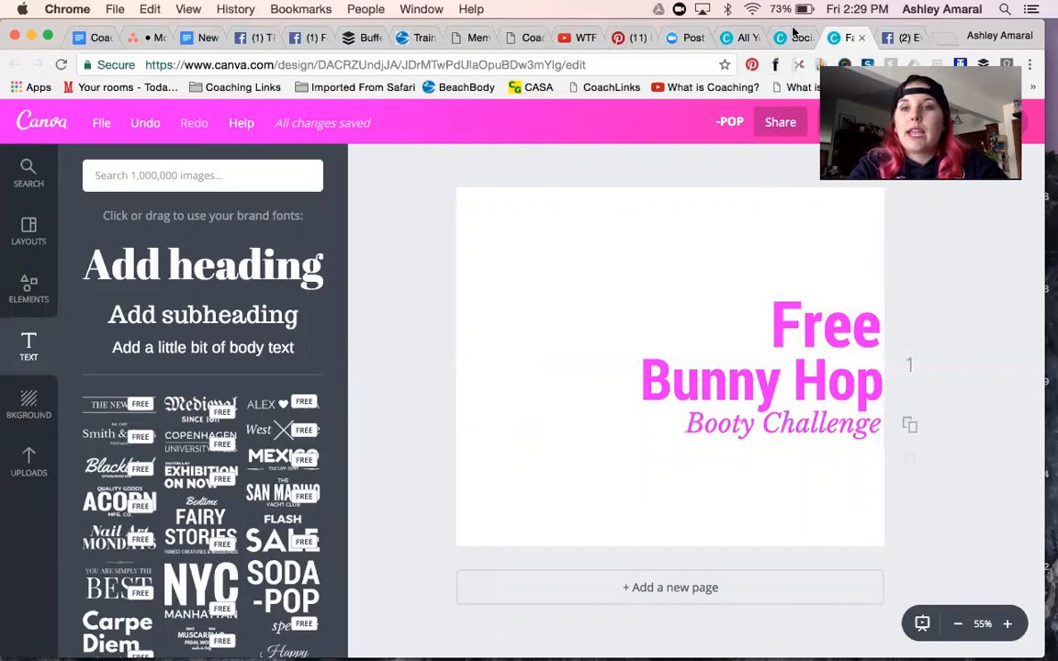
{"action": "left_click", "coordinate": [794, 39]}
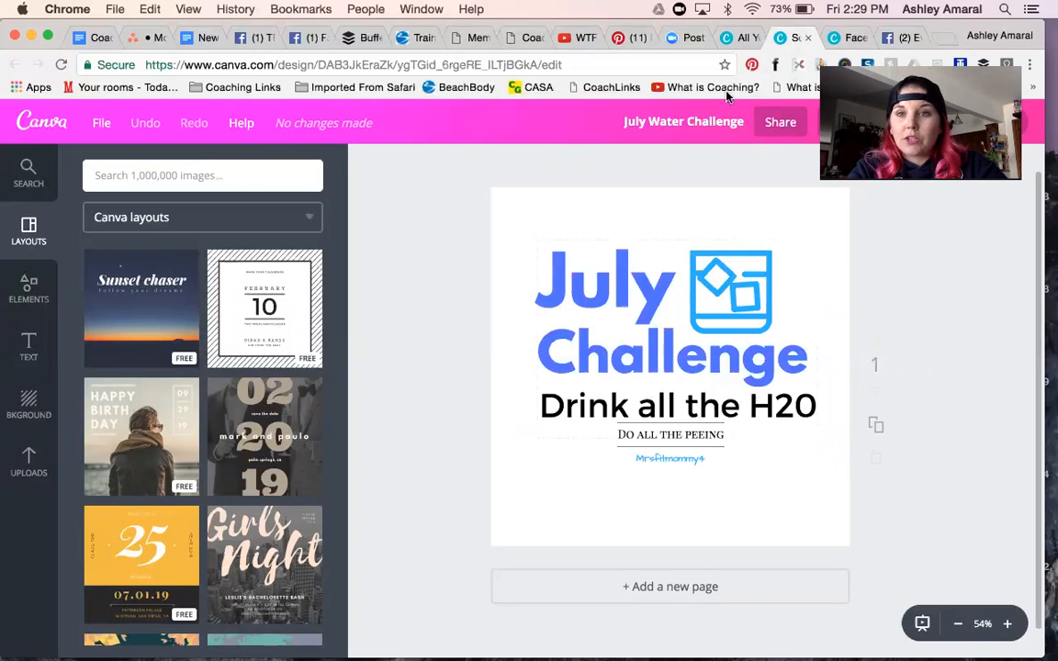
{"action": "left_click", "coordinate": [745, 38]}
{"action": "scroll", "coordinate": [726, 355], "scroll_direction": "down", "scroll_amount": 1}
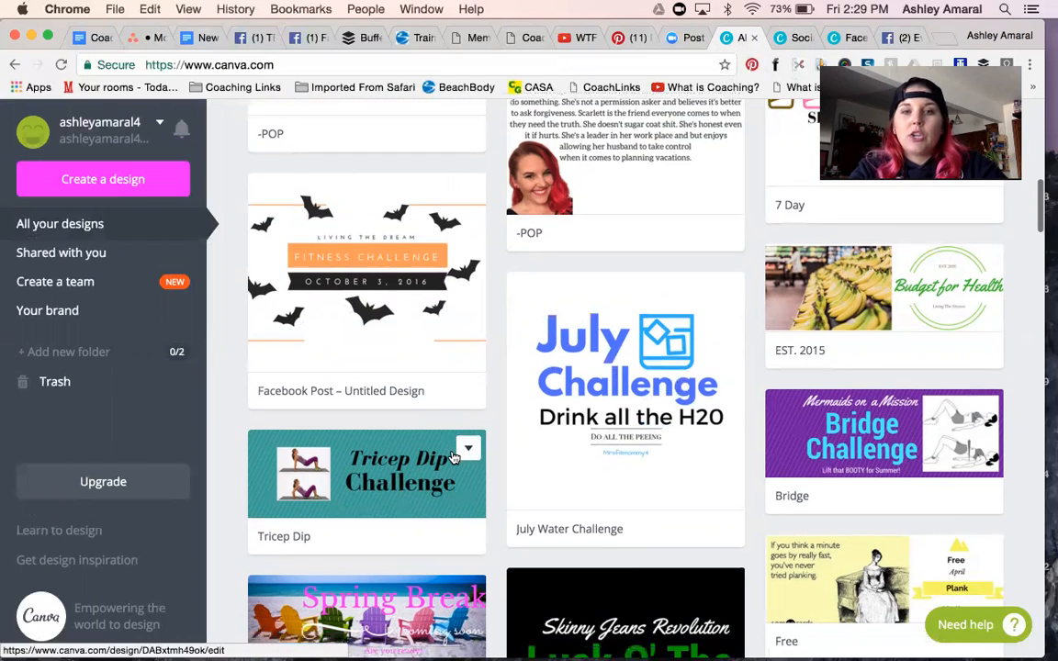
{"action": "scroll", "coordinate": [450, 455], "scroll_direction": "up", "scroll_amount": 1}
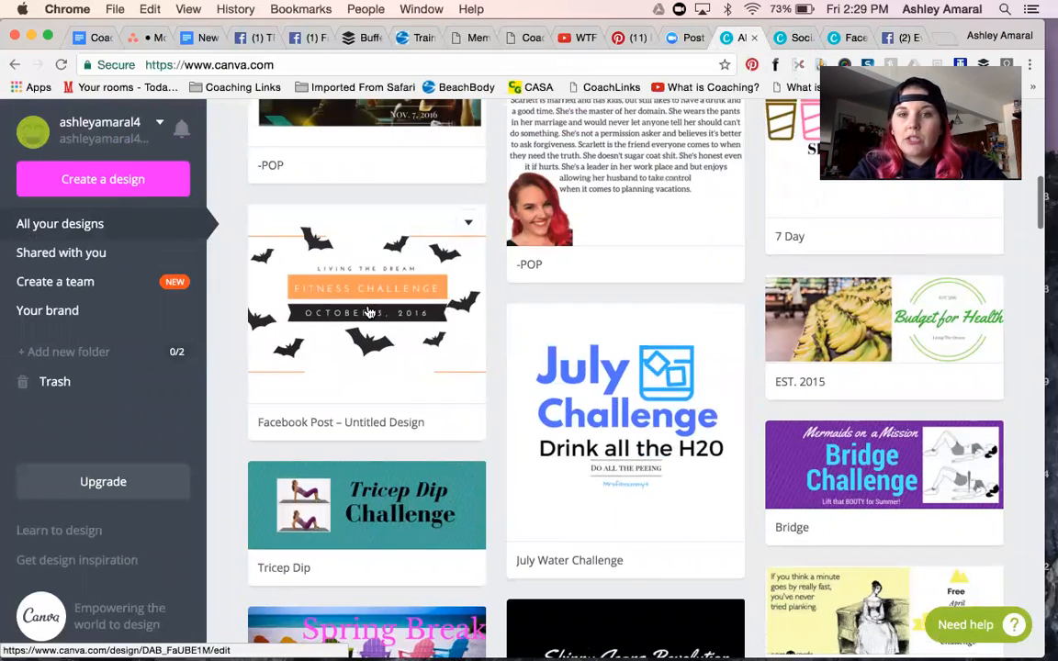
{"action": "scroll", "coordinate": [434, 312], "scroll_direction": "down", "scroll_amount": 5}
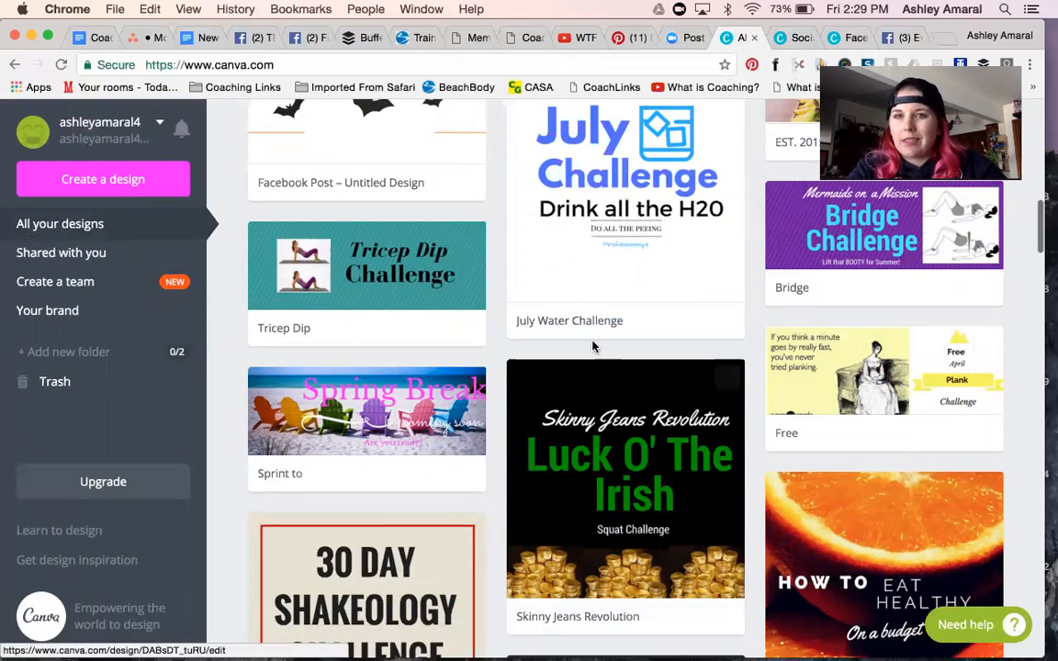
{"action": "scroll", "coordinate": [595, 342], "scroll_direction": "up", "scroll_amount": 3}
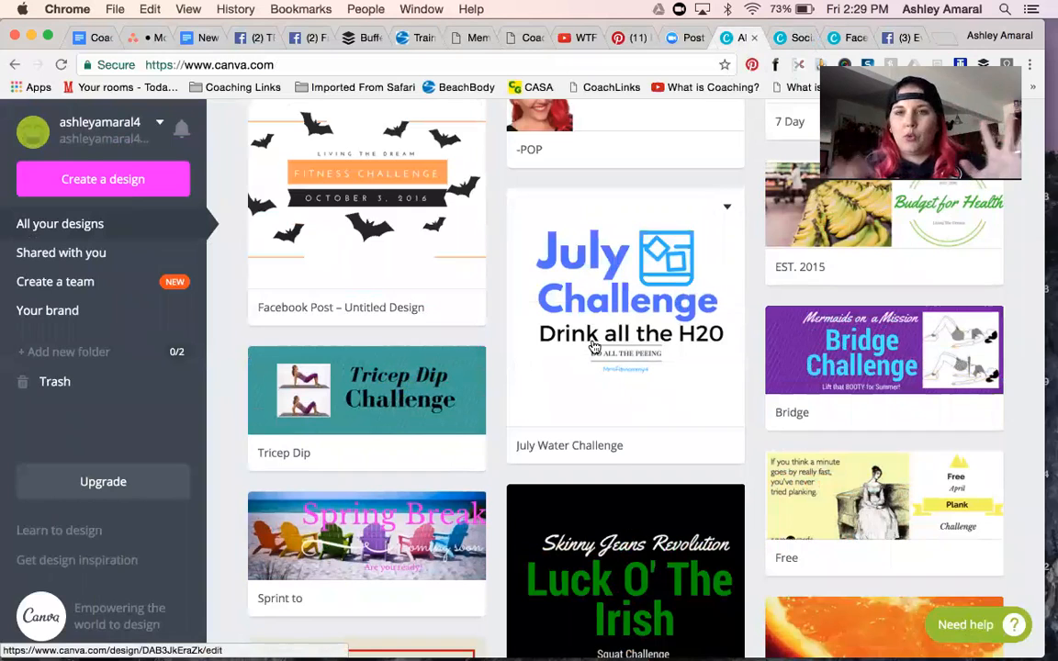
{"action": "left_click", "coordinate": [898, 38]}
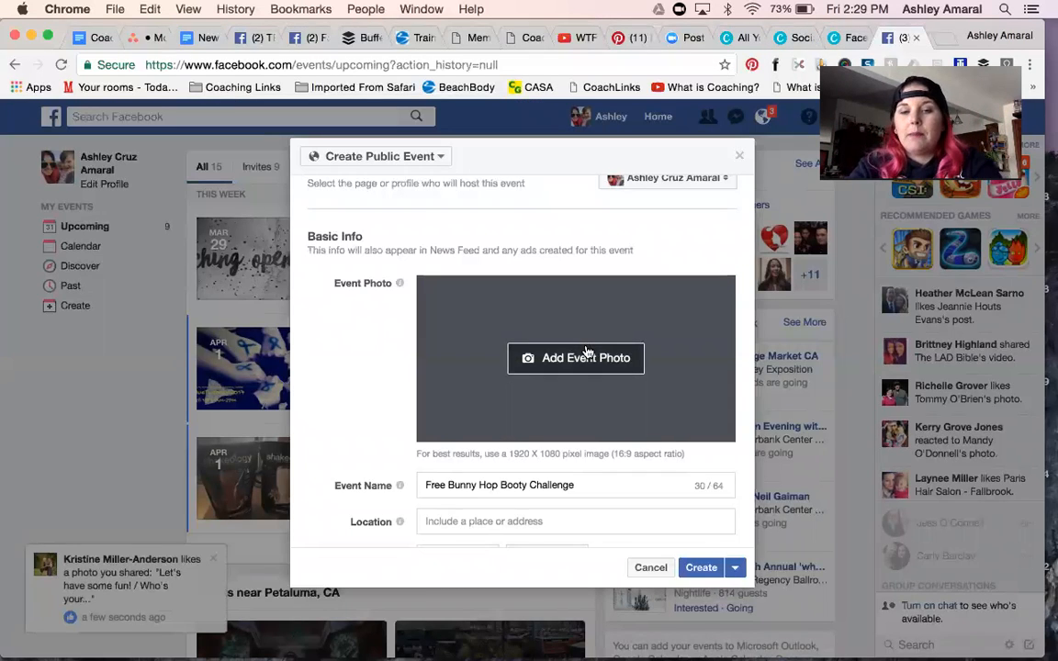